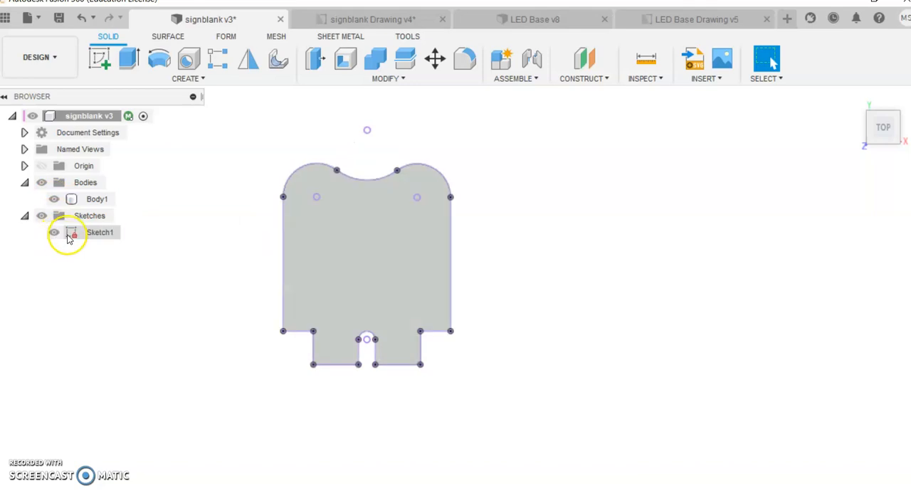
Open Sketch1 of the sign blank, examine the dimensions of the lower tab and slot, and finish the sketch
double_click(70, 233)
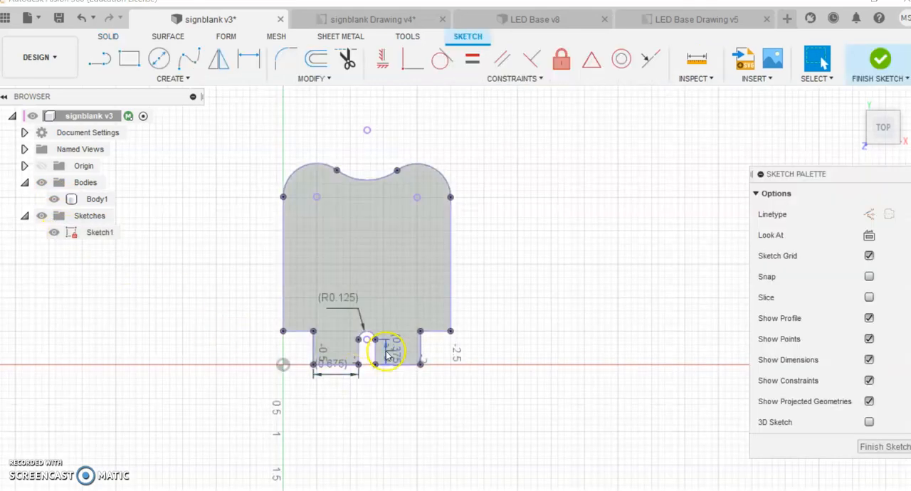
scroll(360, 332, "up", 5)
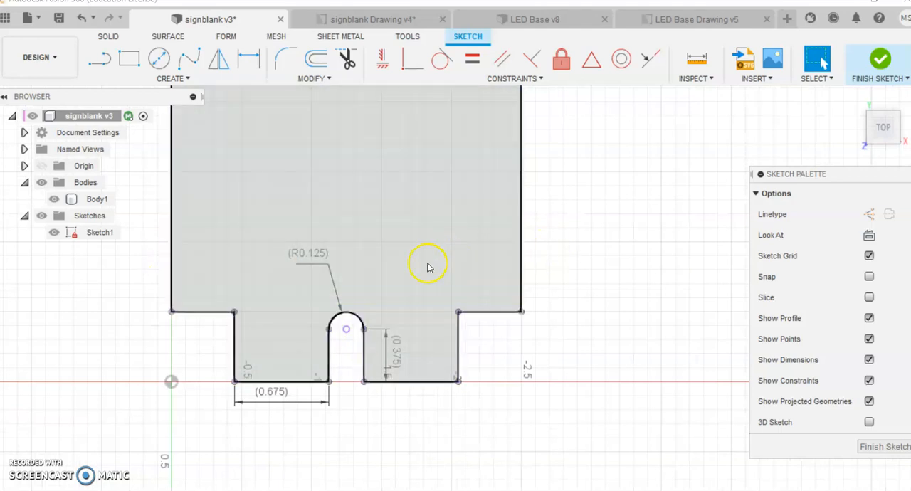
scroll(423, 266, "down", 2)
scroll(427, 267, "down", 1)
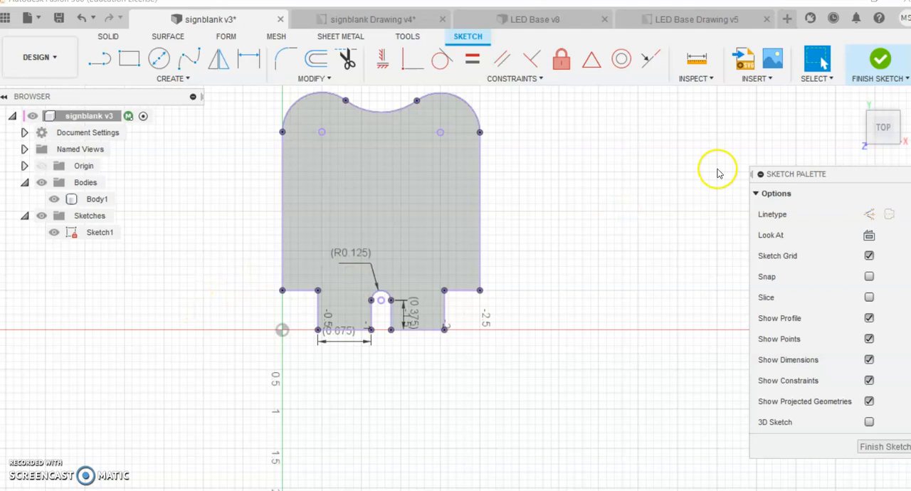
left_click(871, 66)
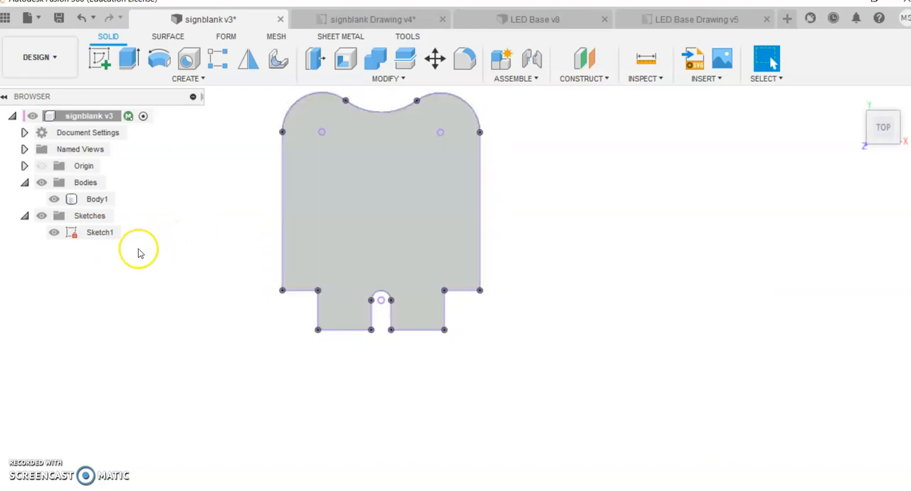
Save Sketch1 as a DXF file named "LED example" on the Desktop
right_click(92, 235)
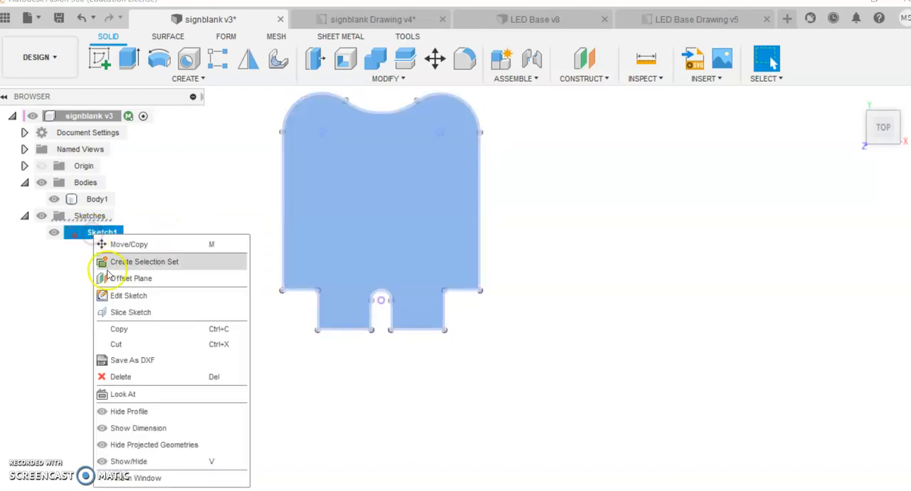
left_click(130, 361)
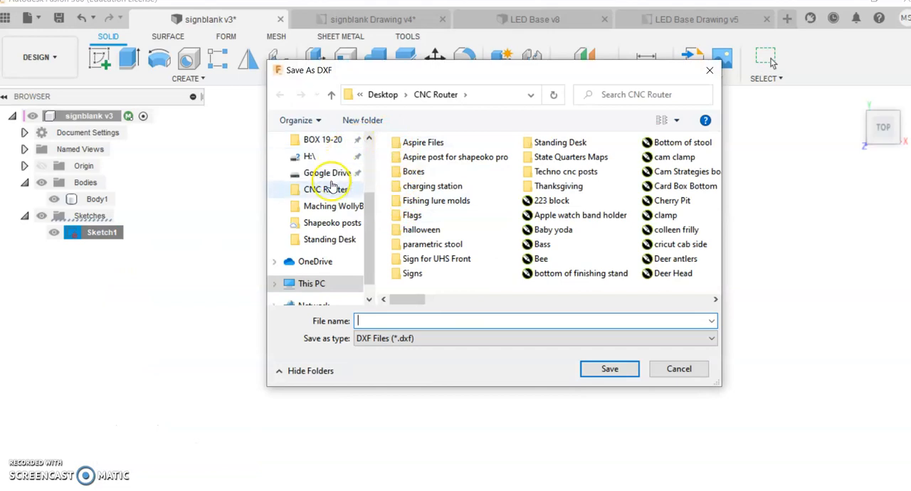
scroll(320, 186, "up", 1)
scroll(320, 186, "up", 2)
left_click(316, 141)
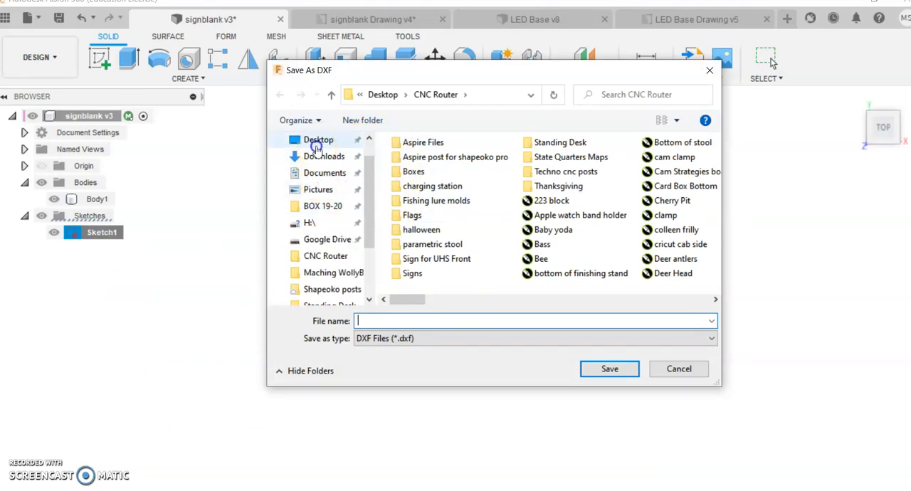
left_click(422, 321)
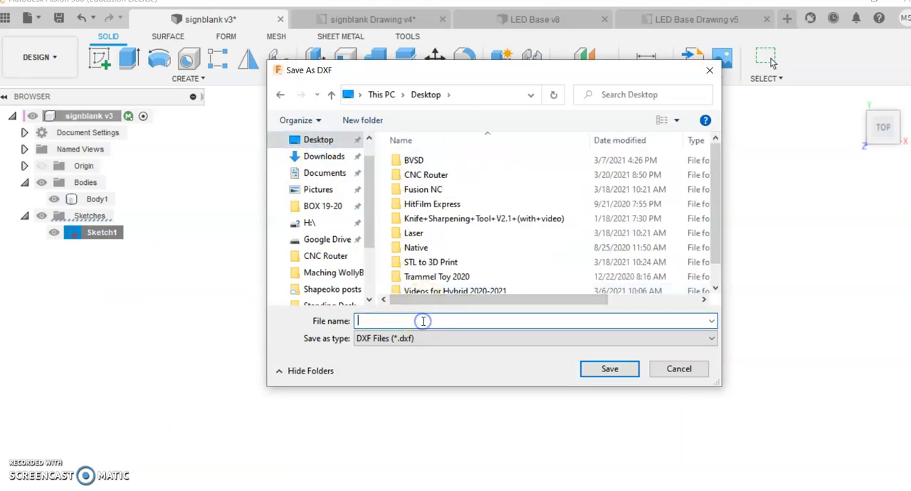
type("LED example")
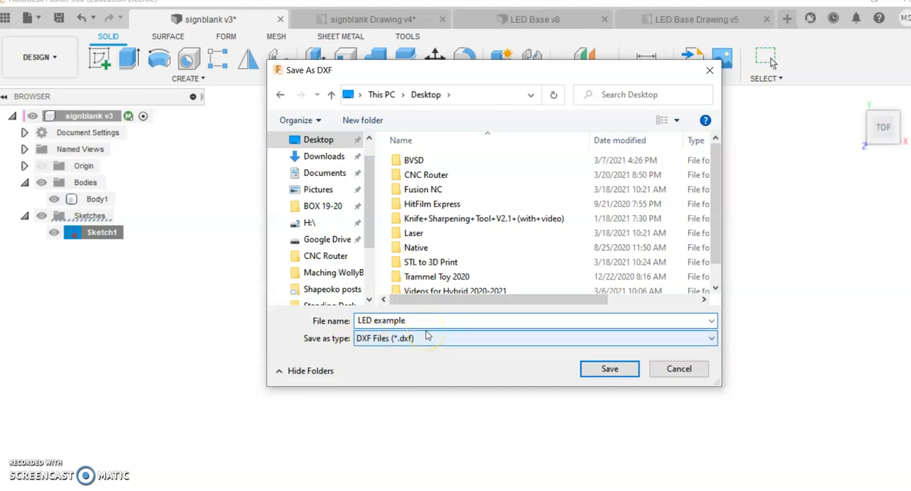
left_click(593, 371)
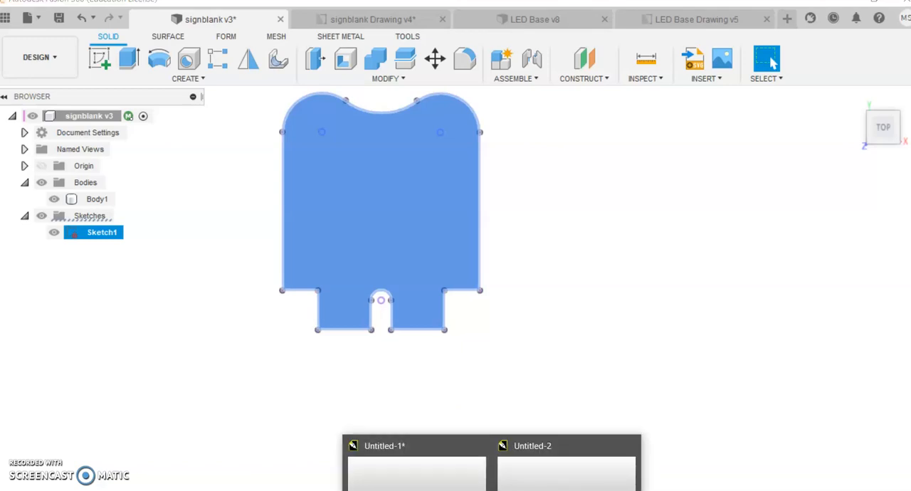
Switch to the blank Untitled-2 document in CorelDRAW and set its page size to 24 by 18 inches
left_click(566, 466)
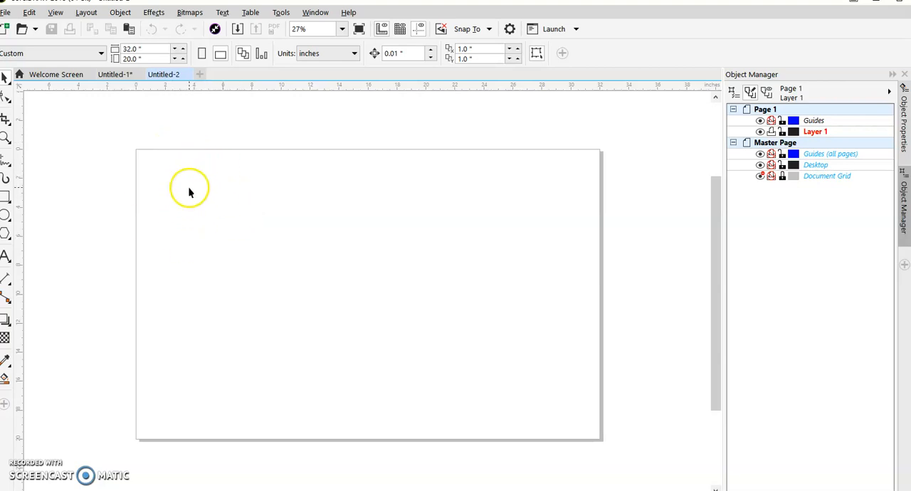
left_click(147, 50)
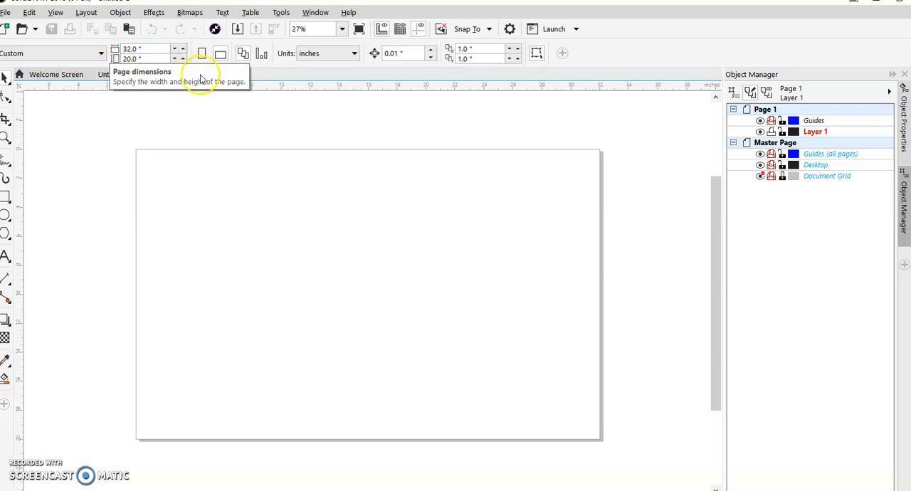
left_click_drag(145, 48, 102, 51)
type("2")
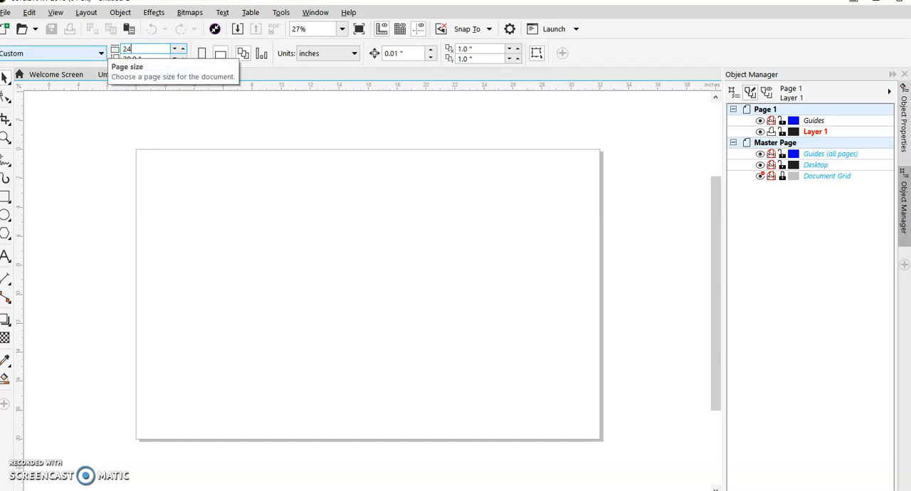
type("4")
left_click(136, 102)
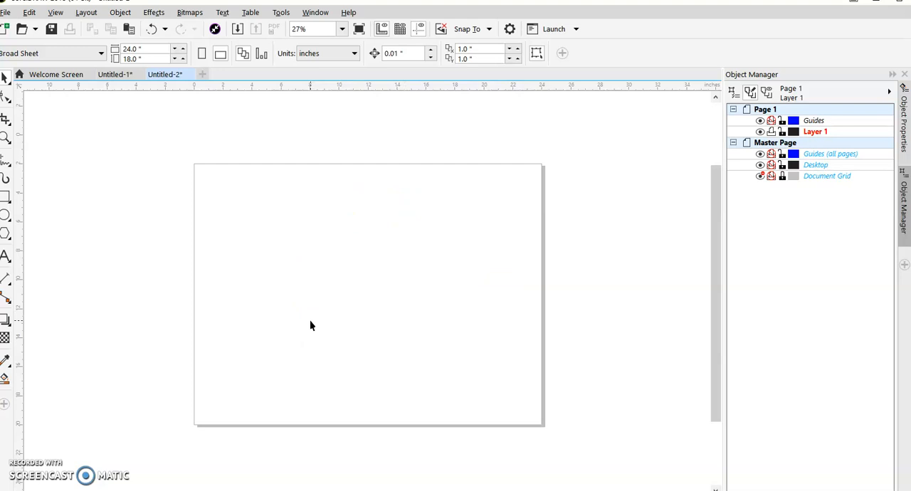
Import the "LED example" DXF from the Desktop with English units at 1:1 scaling and place it in the page's upper-left area
right_click(240, 217)
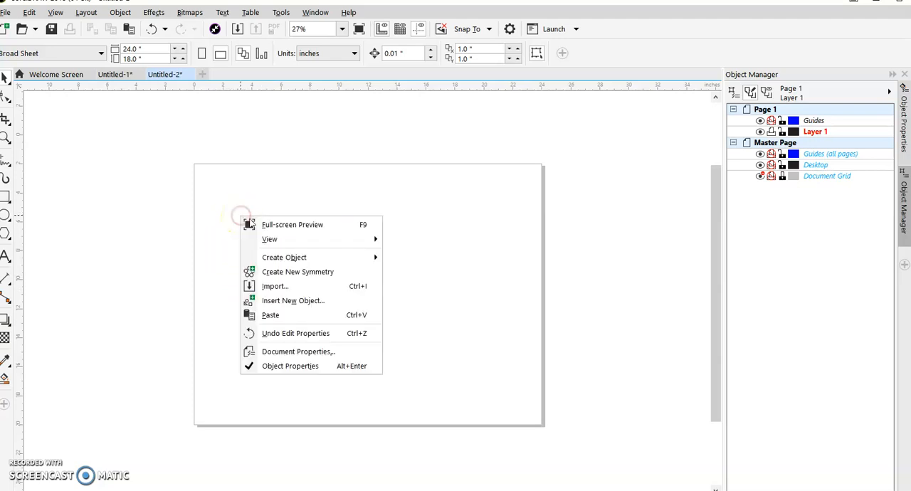
left_click(282, 286)
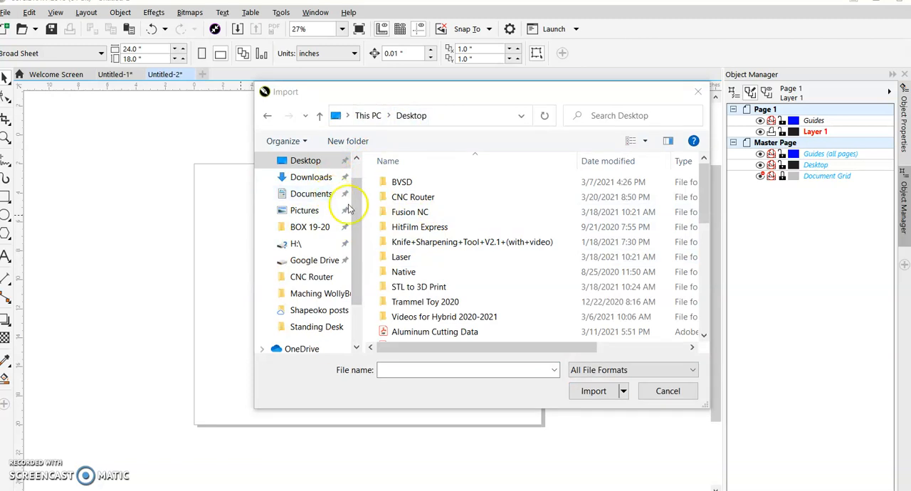
scroll(431, 264, "down", 1)
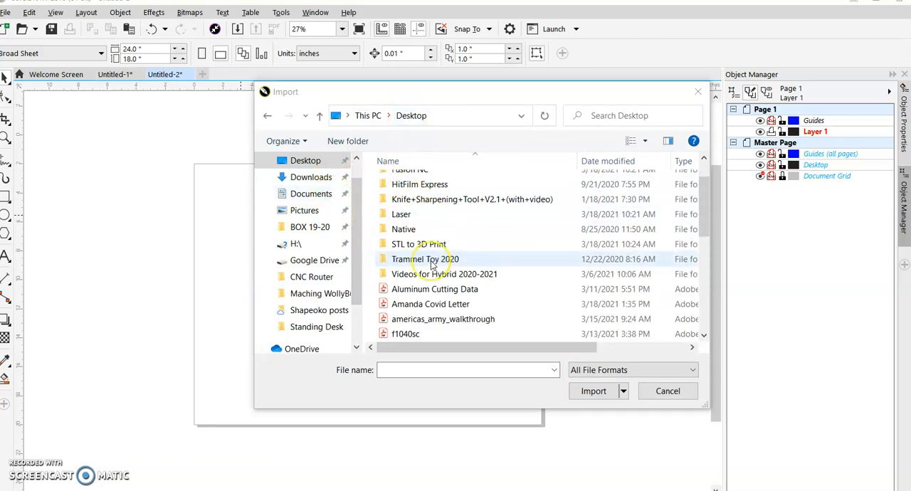
scroll(431, 264, "down", 3)
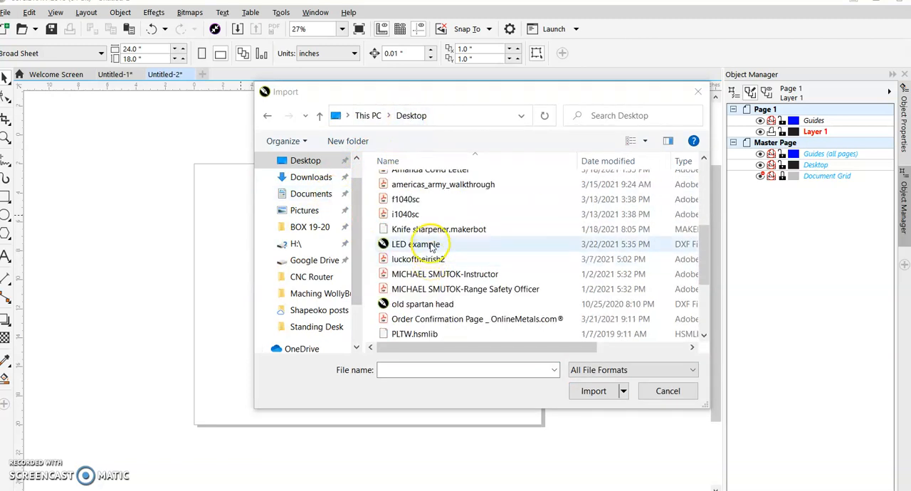
double_click(430, 245)
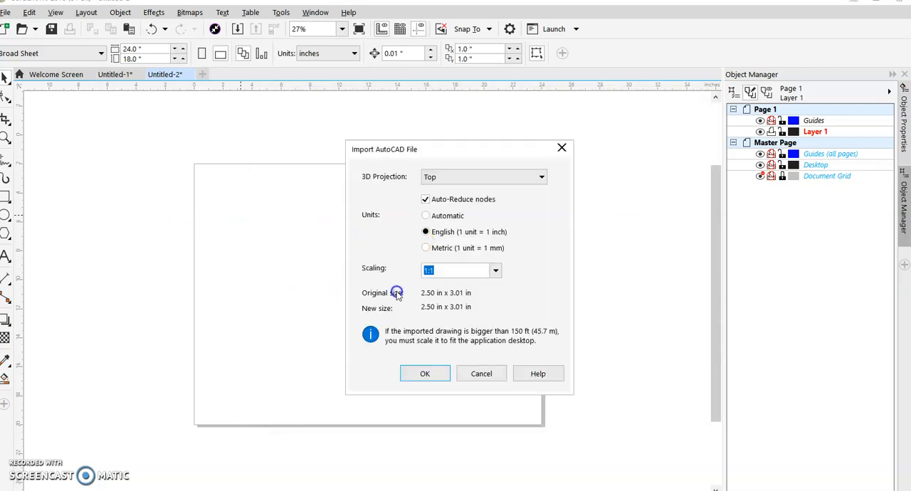
left_click(427, 251)
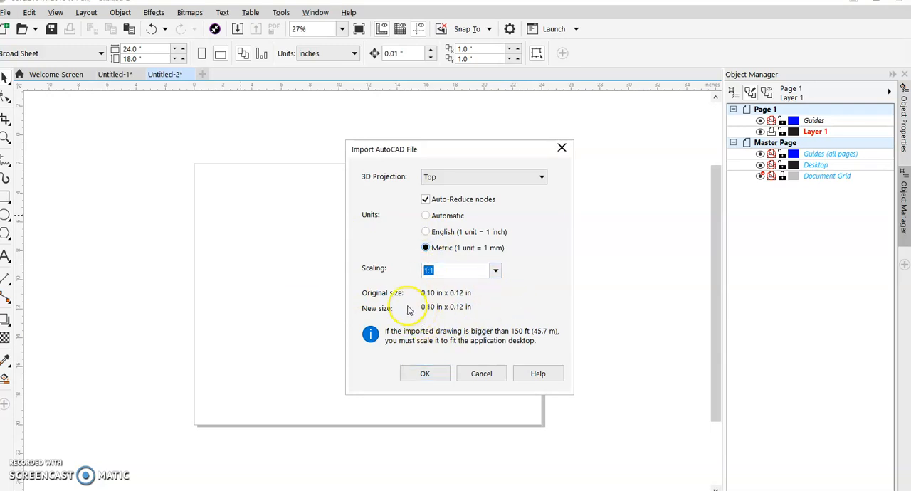
left_click(427, 233)
left_click(423, 376)
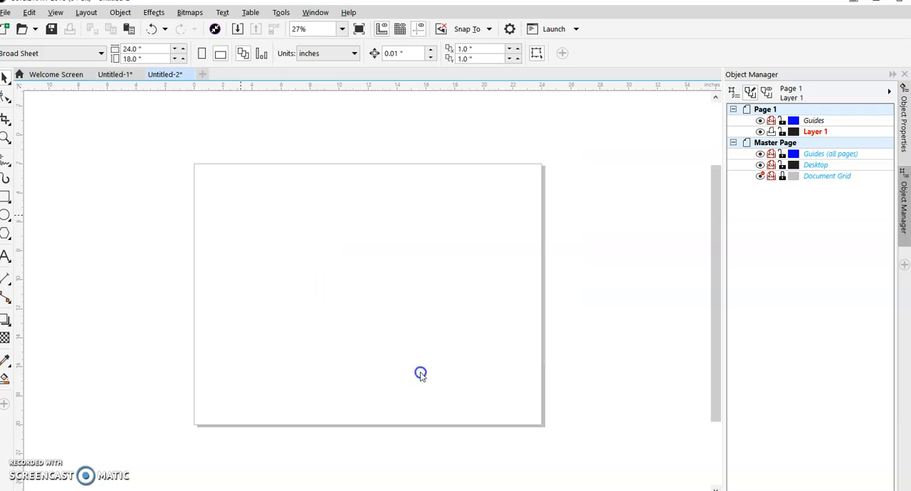
left_click(284, 221)
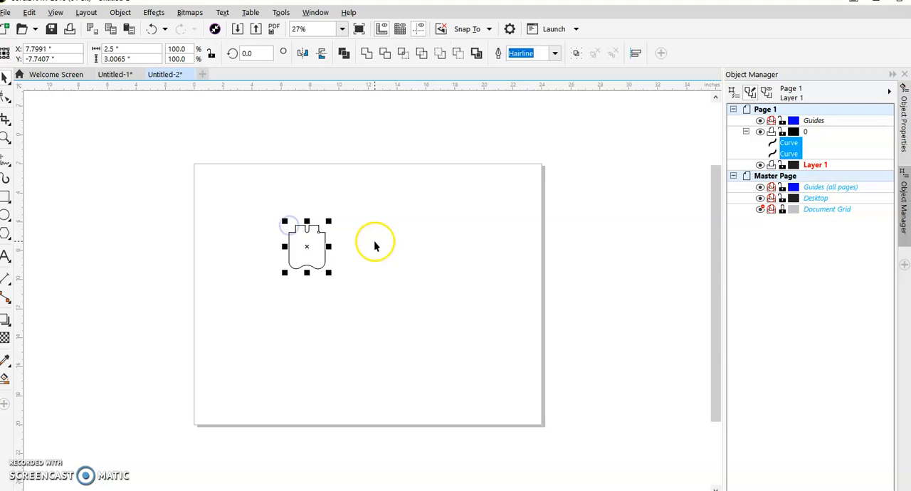
Rotate the imported sign outline by 180 degrees
scroll(319, 250, "up", 4)
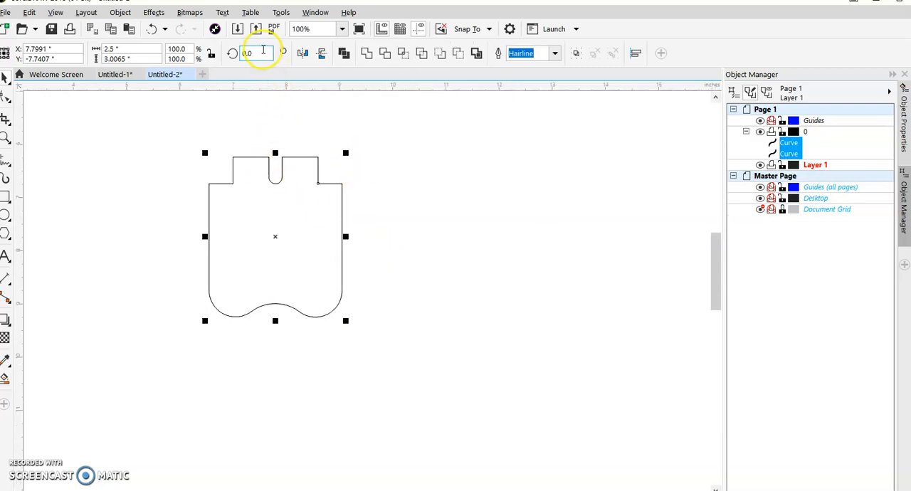
double_click(263, 53)
key("Return")
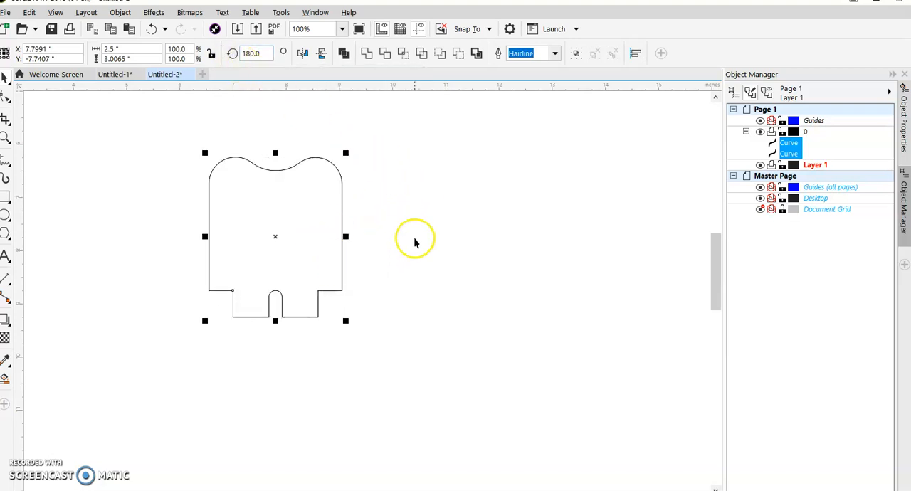
Try scaling the sign outline proportionally to about 3.11 by 3.74 inches, and undo the scaling
left_click(349, 323)
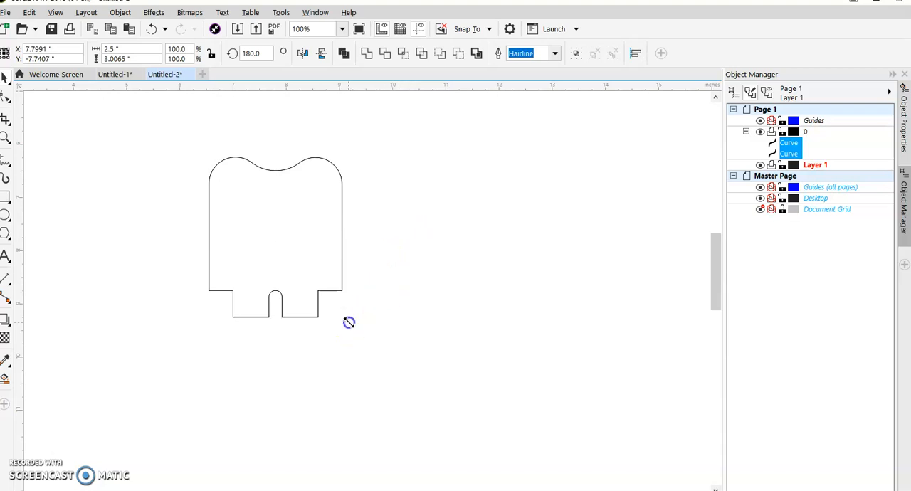
left_click_drag(349, 322, 406, 361)
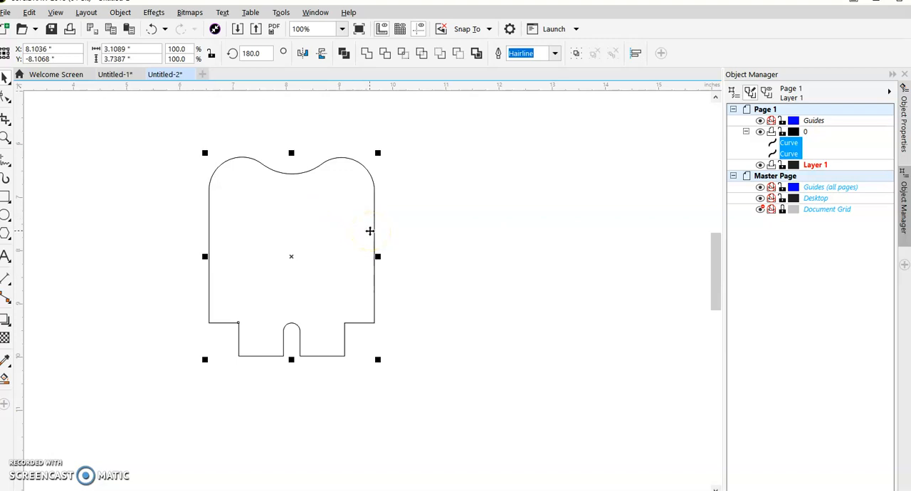
key("ctrl+z")
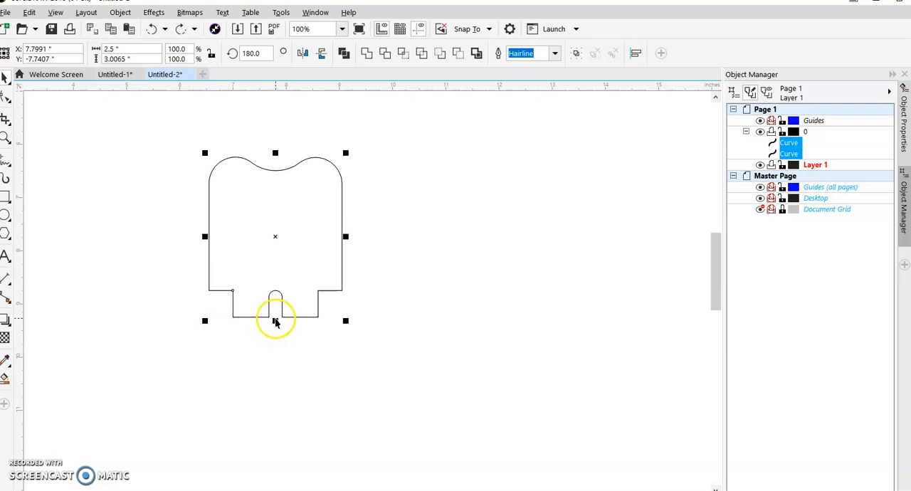
Try stretching the outline's height and width and enlarging it to about 3.46 by 4.10 inches; undo the resizing, keeping the 180-degree rotation
left_click_drag(275, 321, 275, 340)
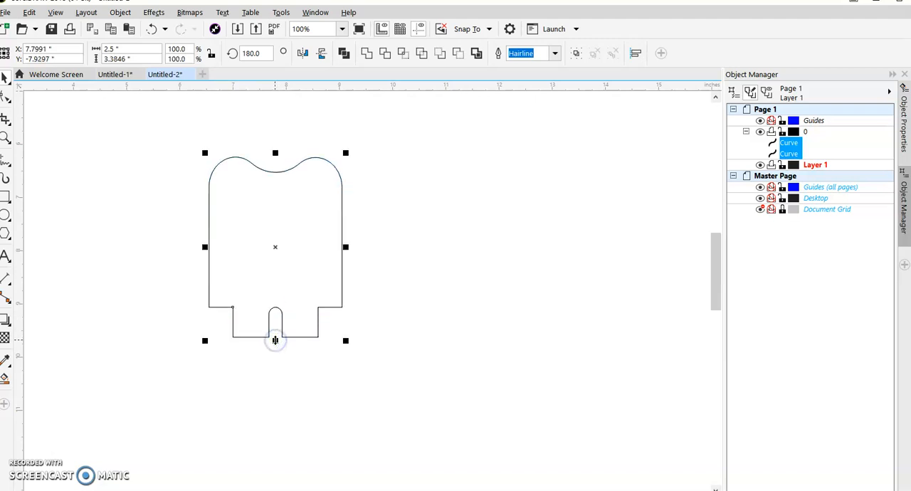
left_click_drag(345, 247, 366, 244)
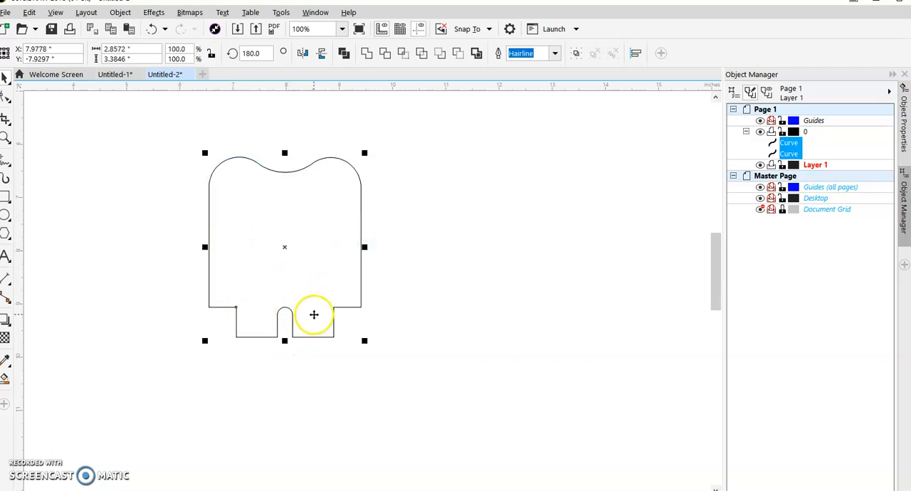
left_click_drag(365, 340, 444, 379)
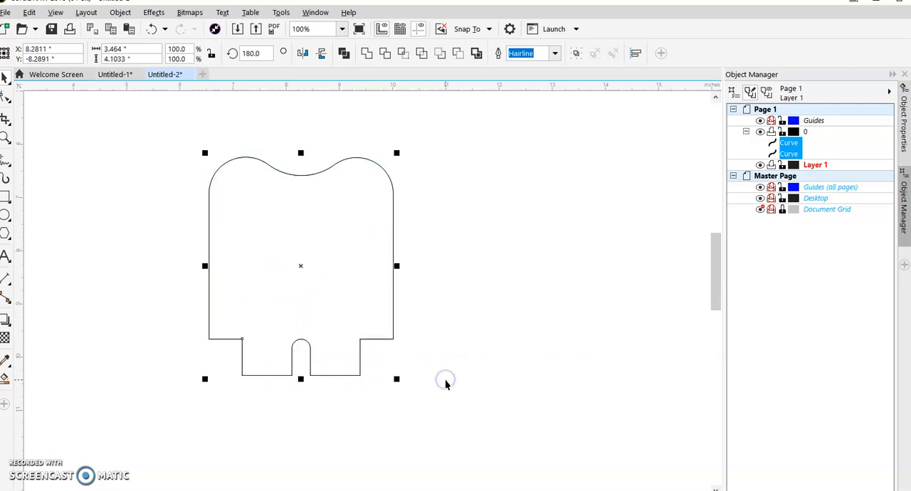
left_click(451, 383)
key("ctrl+z")
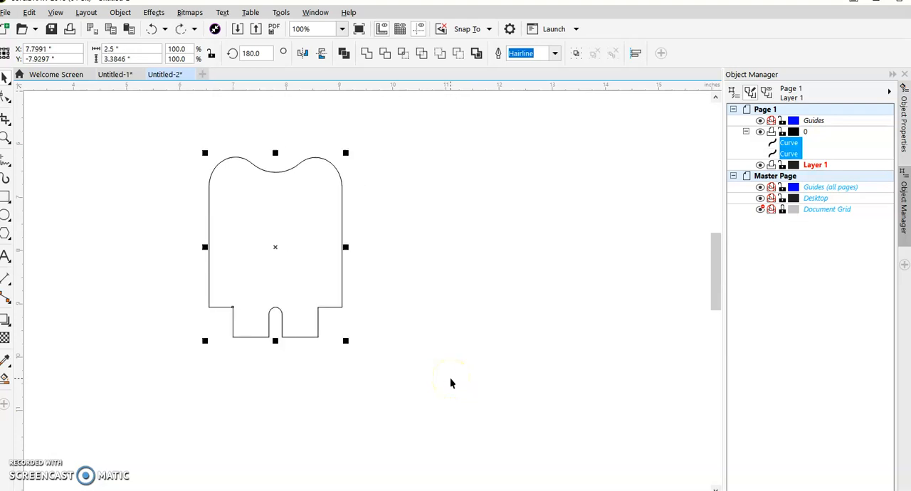
key("ctrl+z")
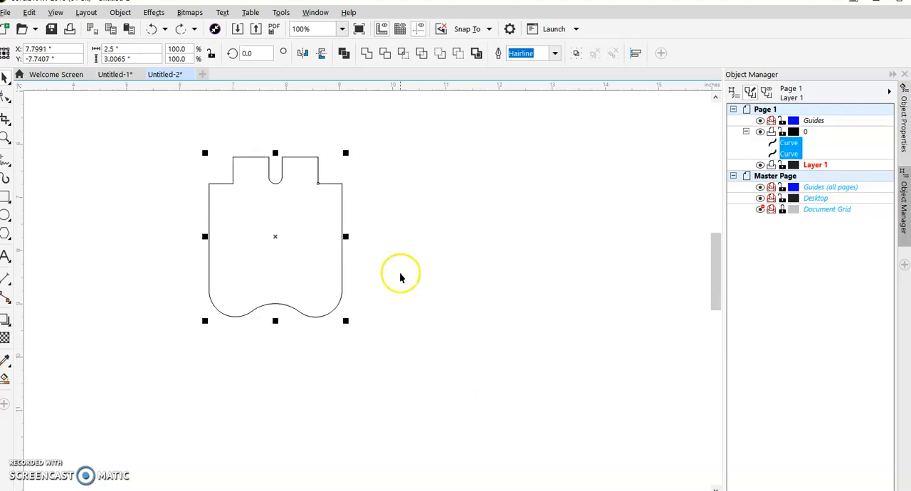
left_click(180, 29)
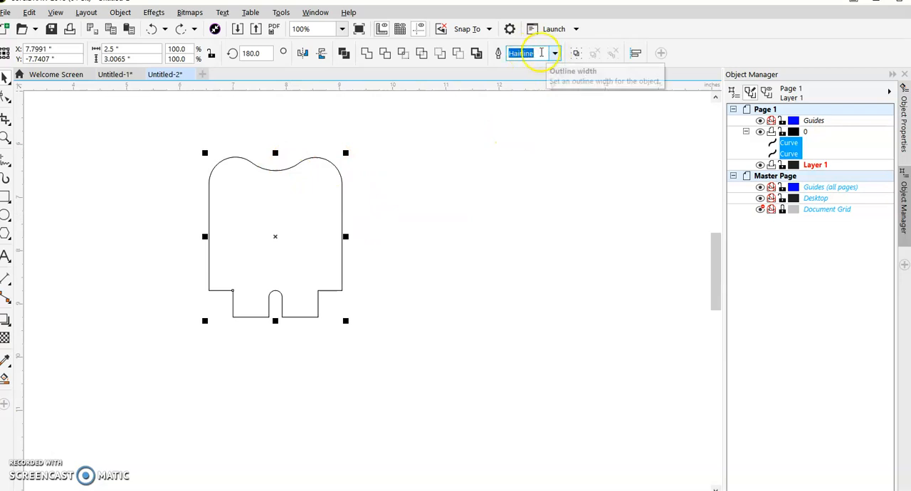
Deselect the outline and save the drawing as a CorelDRAW file named "Led Exam" in the Laser folder
left_click(473, 218)
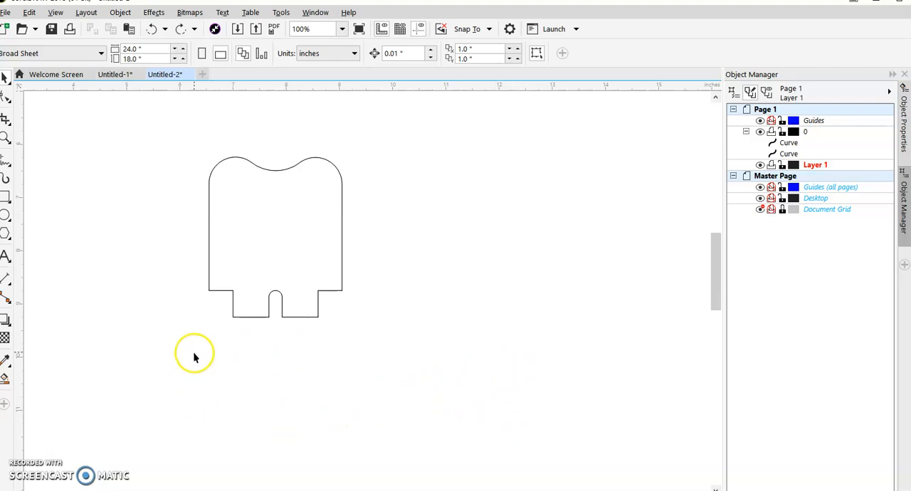
scroll(193, 352, "down", 1)
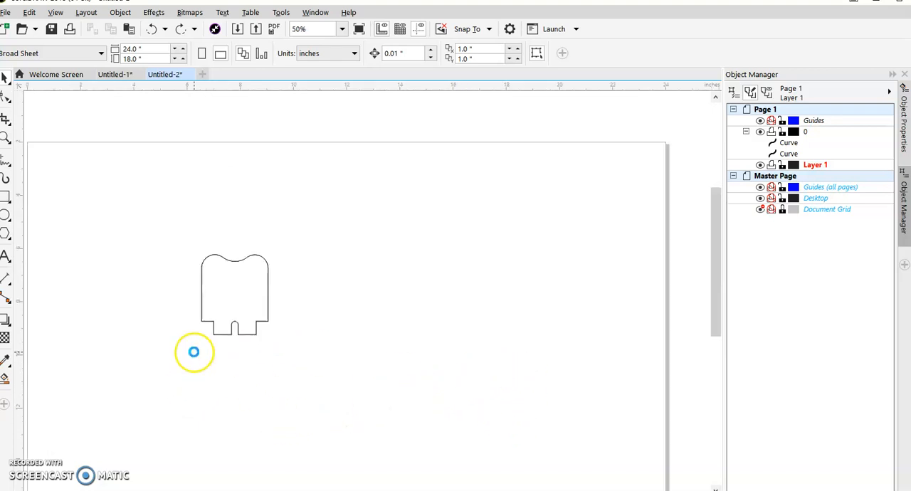
left_click(53, 31)
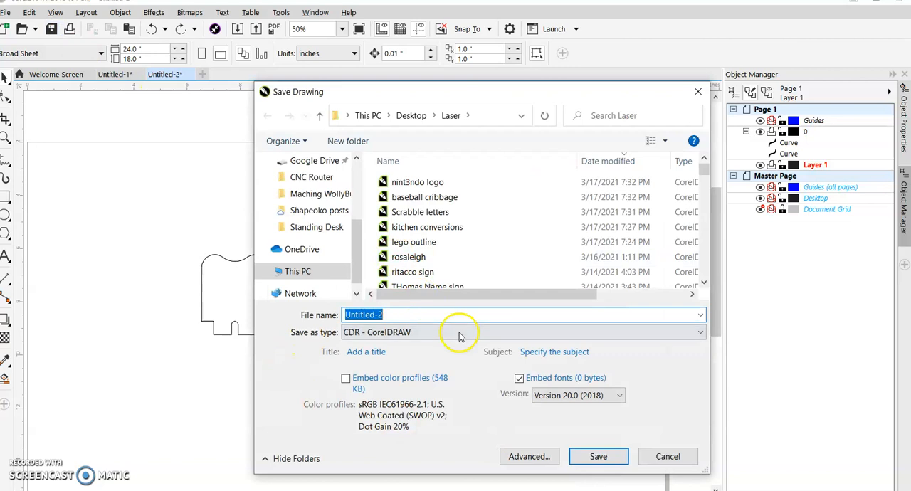
type("Led Example")
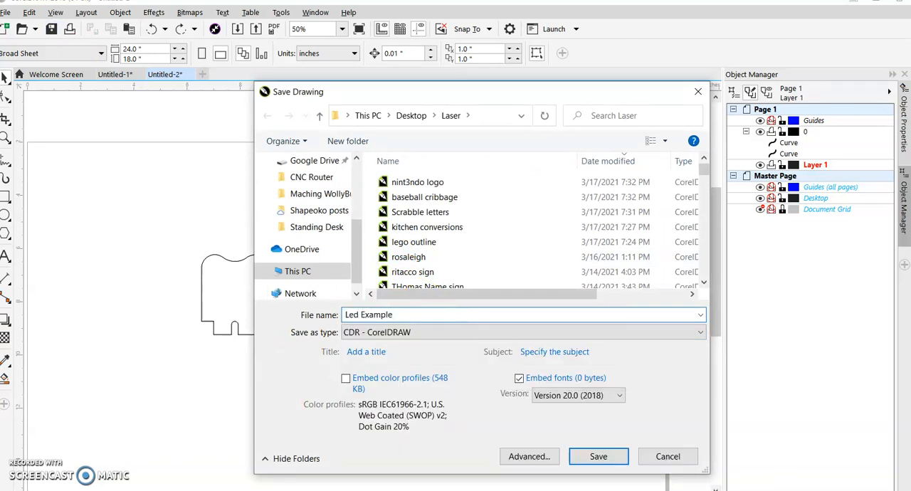
key("Return")
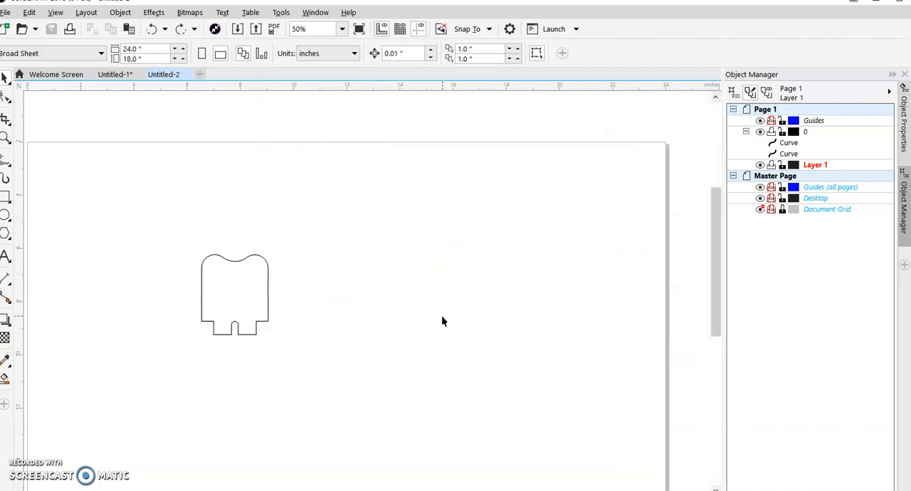